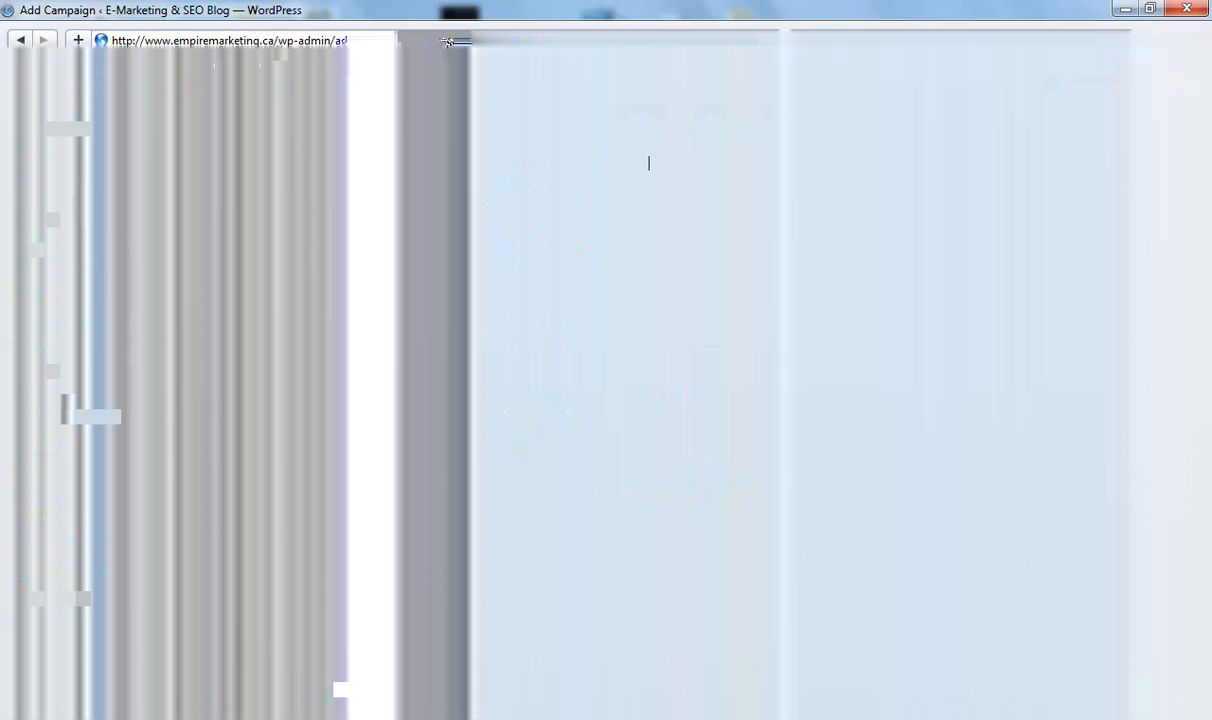
- Name the new campaign demo123 and set its URL to promote to empiremarketing.ca
{"action": "type", "text": "d"}
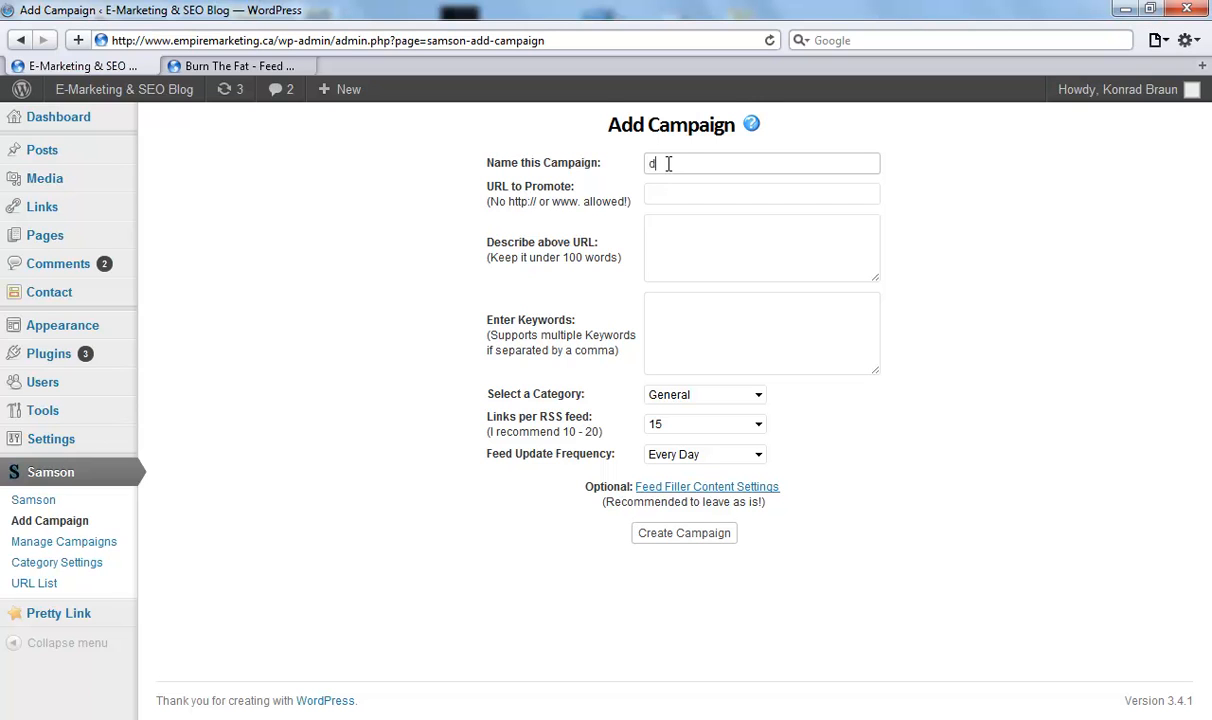
{"action": "type", "text": "emo123"}
{"action": "left_click", "coordinate": [684, 189]}
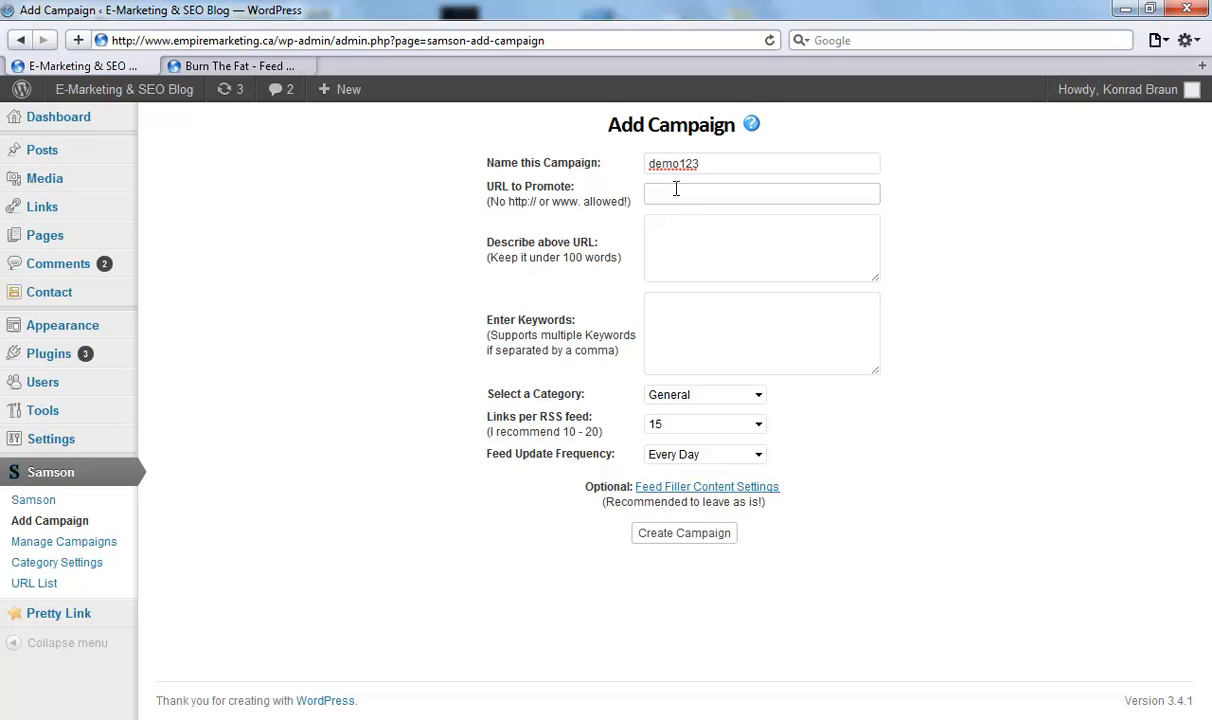
{"action": "left_click_drag", "start_coordinate": [508, 201], "coordinate": [535, 204]}
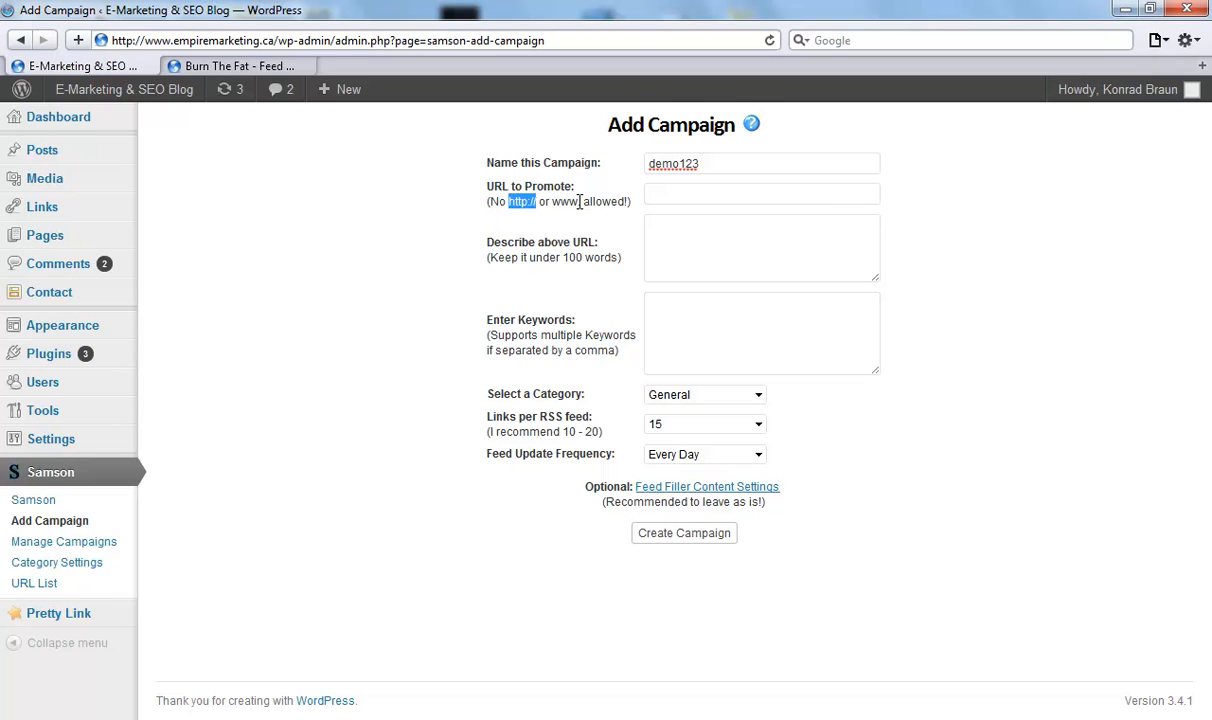
{"action": "left_click", "coordinate": [667, 193]}
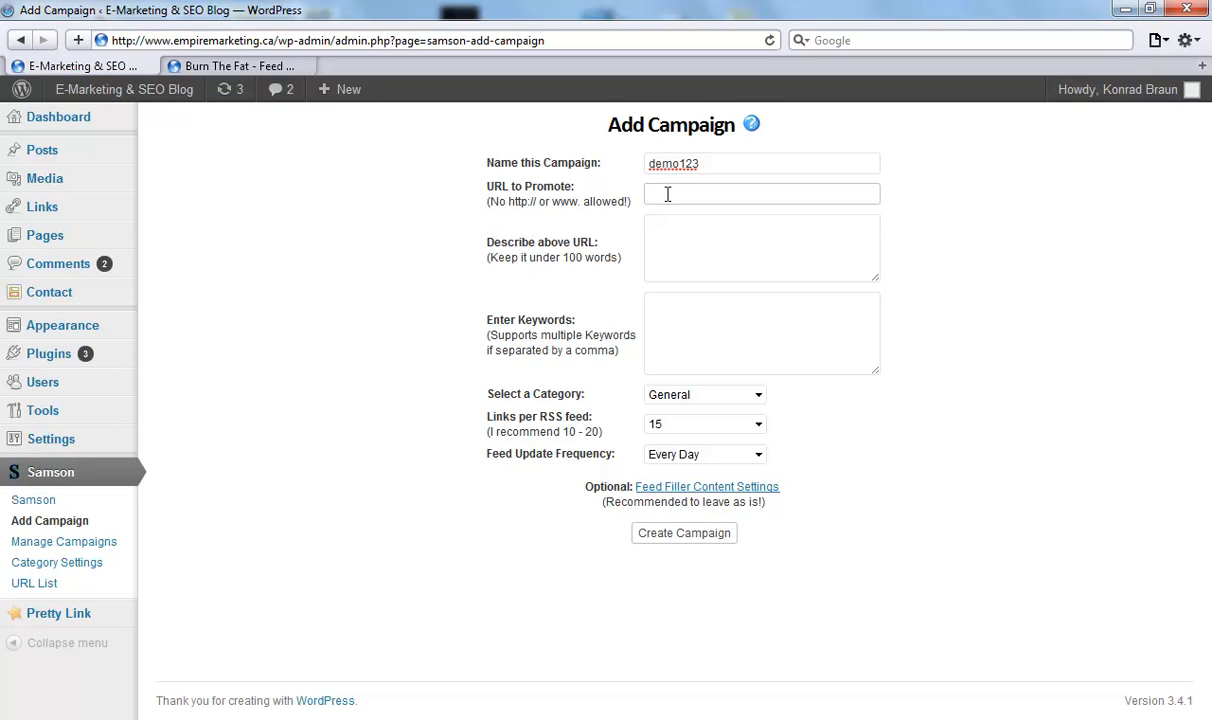
{"action": "type", "text": "empiremarketing.ca"}
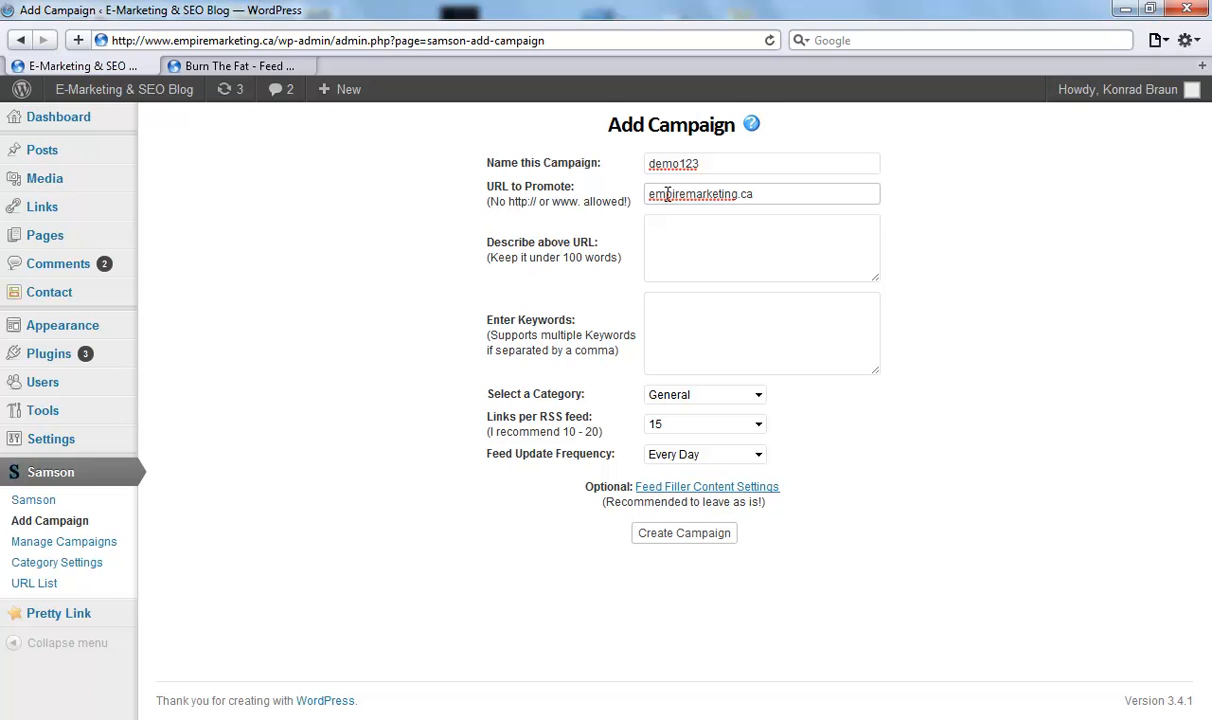
- Describe the promoted URL as "This campaign is to promote my SEO blog. Nothing fancy - just a short description is fine!"
{"action": "left_click", "coordinate": [686, 238]}
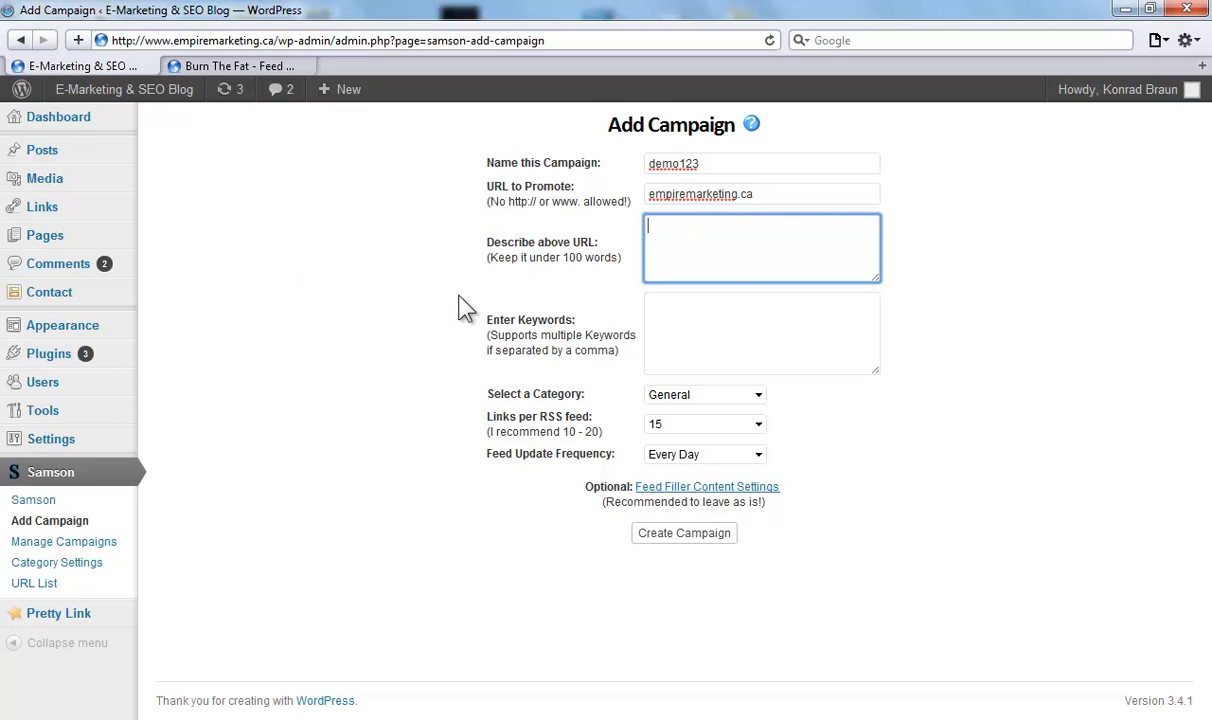
{"action": "type", "text": "This campaign is to promote my SEO blog. Nothing fancy - just a short description is fine!"}
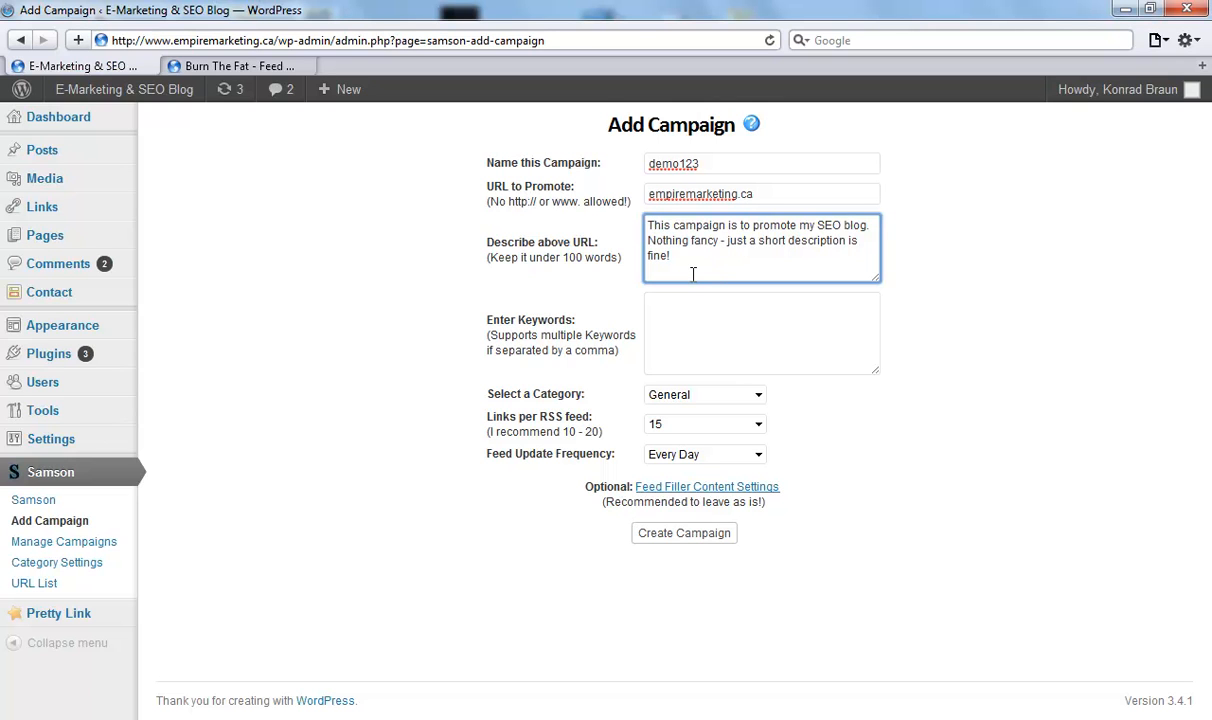
- Enter the campaign keywords "seo blog", "search engine optimization blog", the blog owner's full name, the owner's first name and "samson wp plugin", separated by commas
{"action": "left_click", "coordinate": [670, 320]}
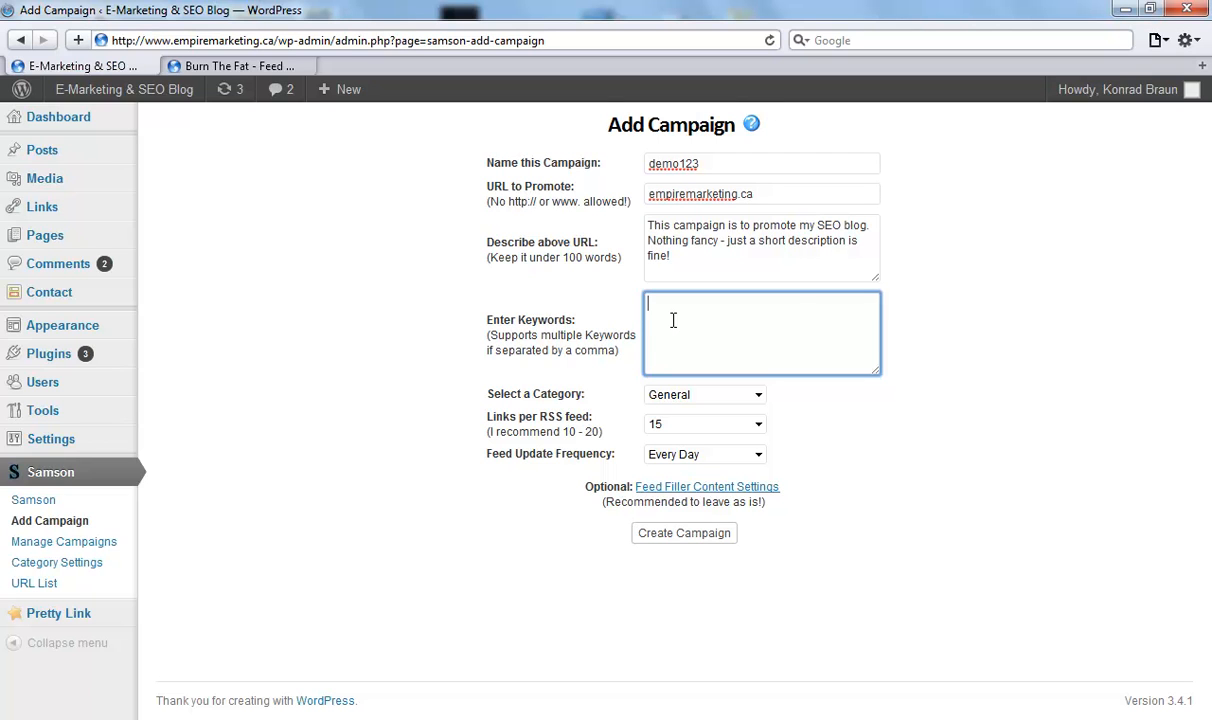
{"action": "type", "text": "seo blog, search engine optimization blog, konrad braun, konrad, samson wp plugin"}
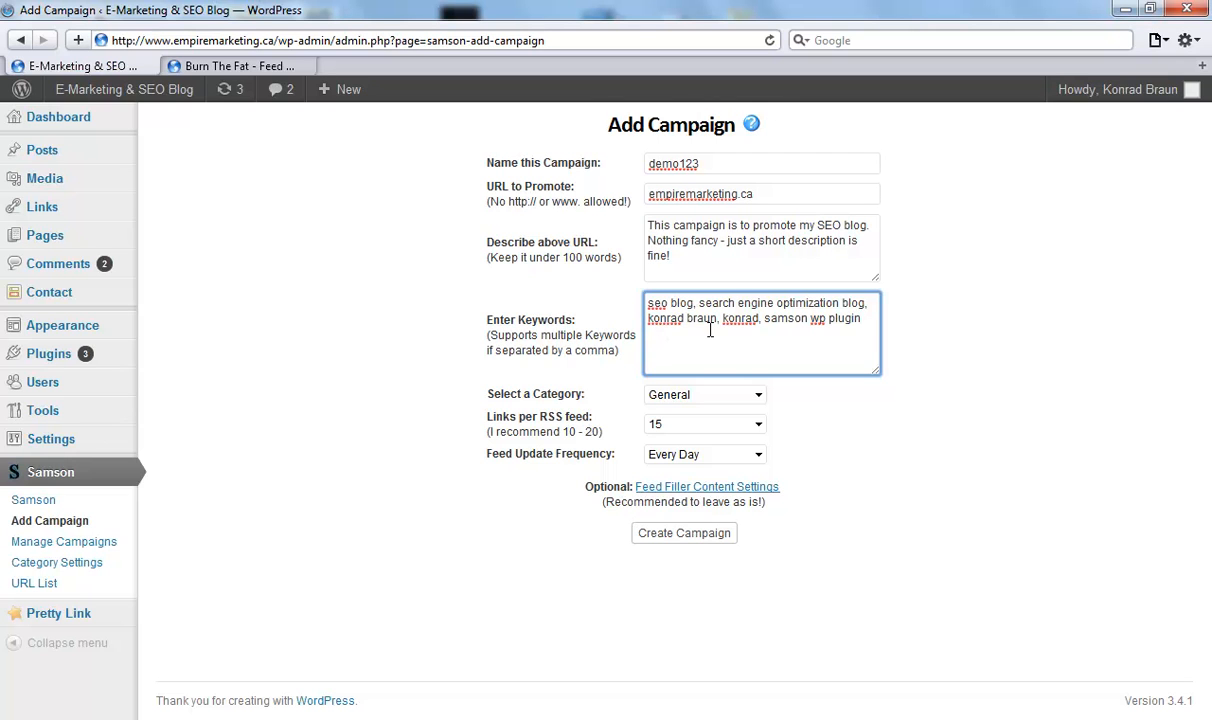
{"action": "left_click", "coordinate": [906, 376]}
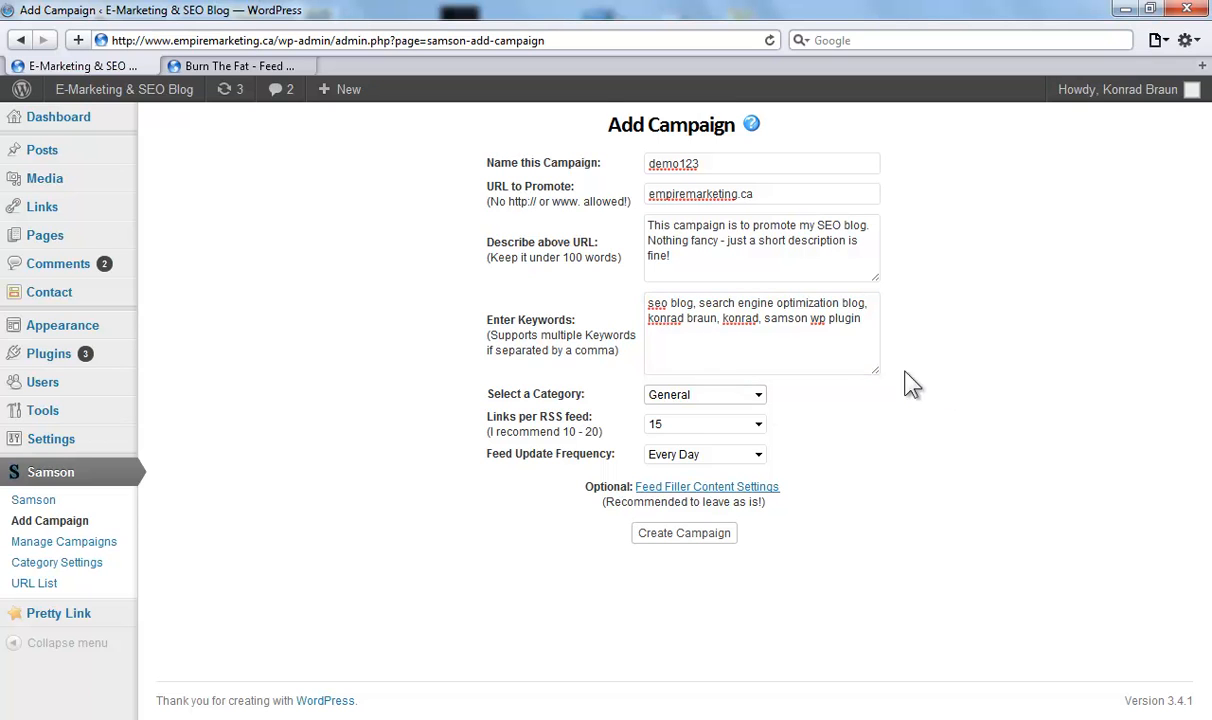
- Set the campaign's category to Business, keeping 15 links per RSS feed and a feed update frequency of Every Day
{"action": "left_click", "coordinate": [755, 401]}
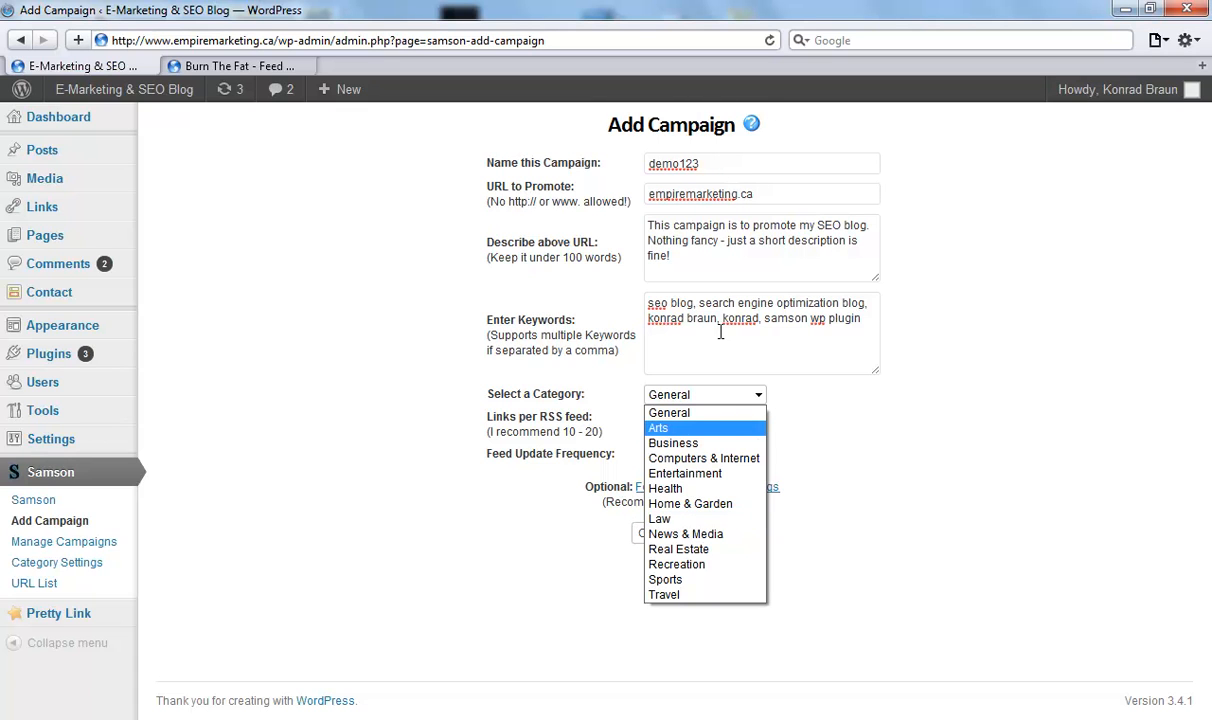
{"action": "left_click", "coordinate": [702, 441]}
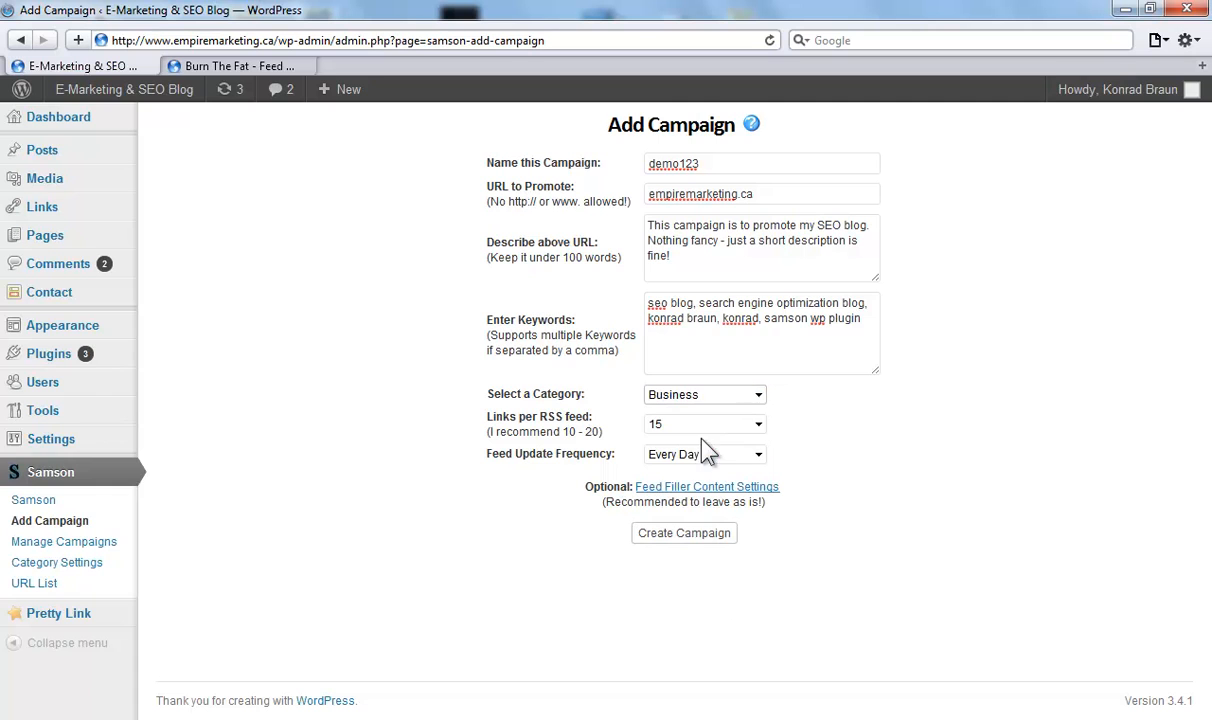
{"action": "left_click", "coordinate": [758, 427]}
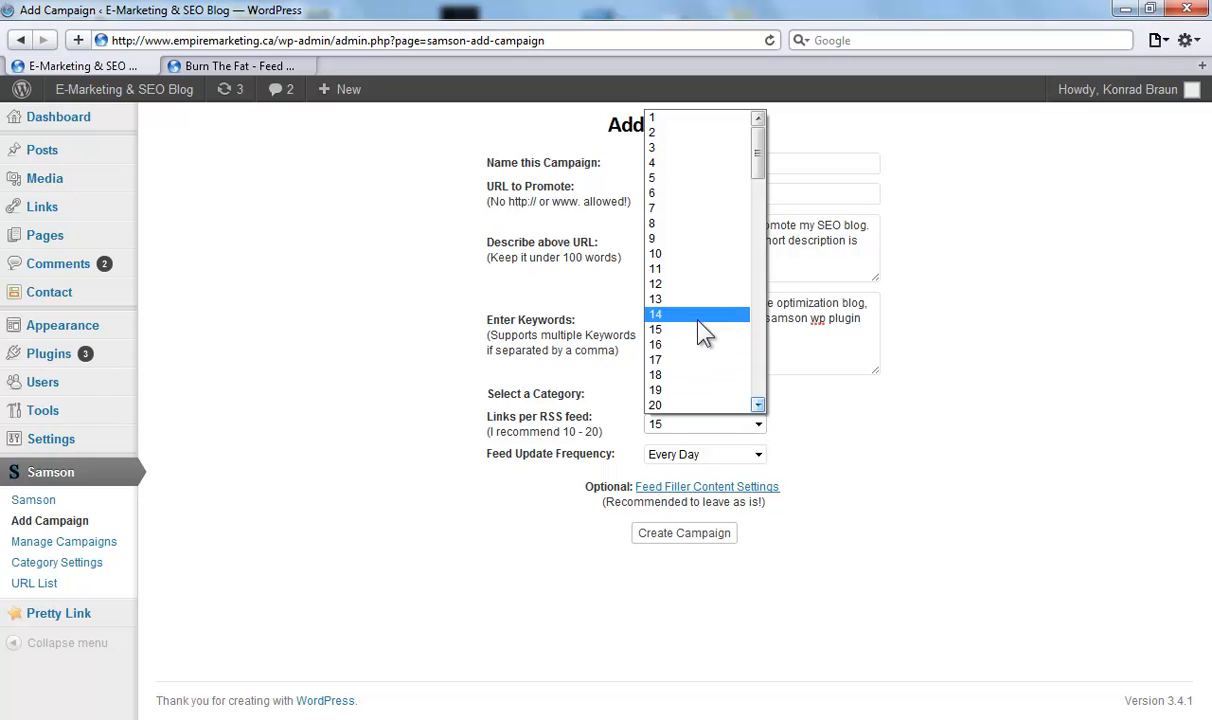
{"action": "mouse_move", "coordinate": [757, 143]}
{"action": "left_mouse_down"}
{"action": "mouse_move", "coordinate": [760, 159]}
{"action": "mouse_move", "coordinate": [760, 145]}
{"action": "left_mouse_up"}
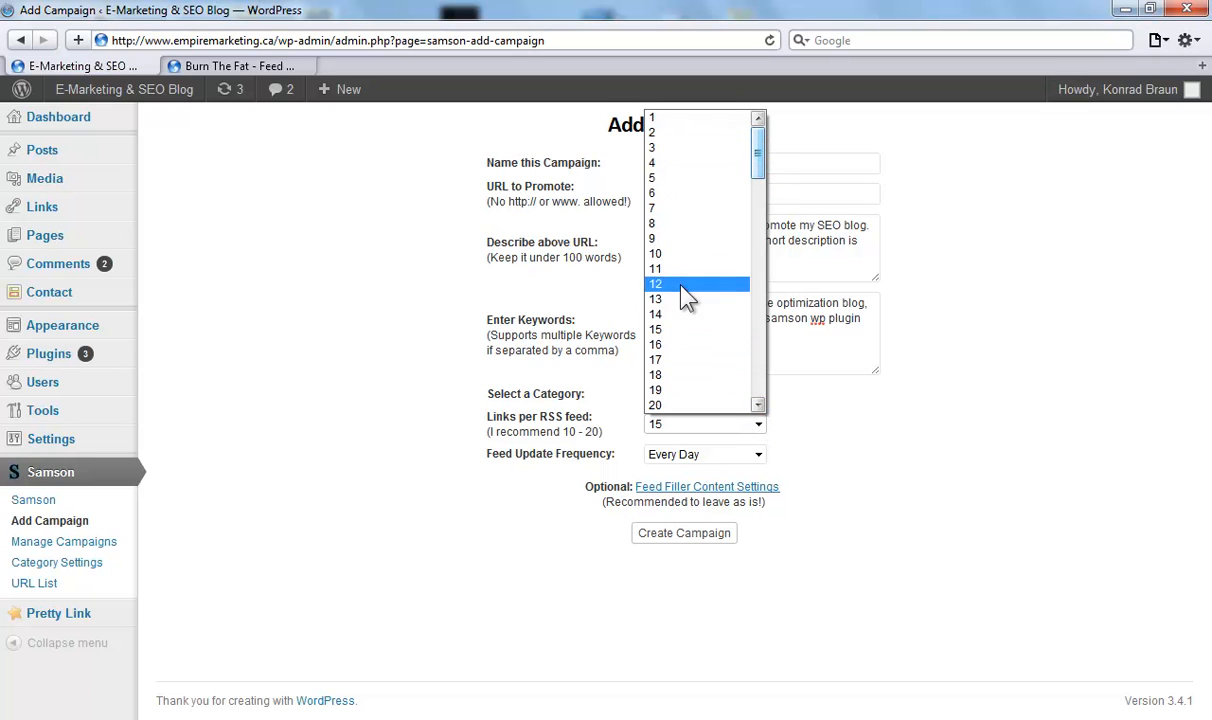
{"action": "left_click", "coordinate": [672, 330]}
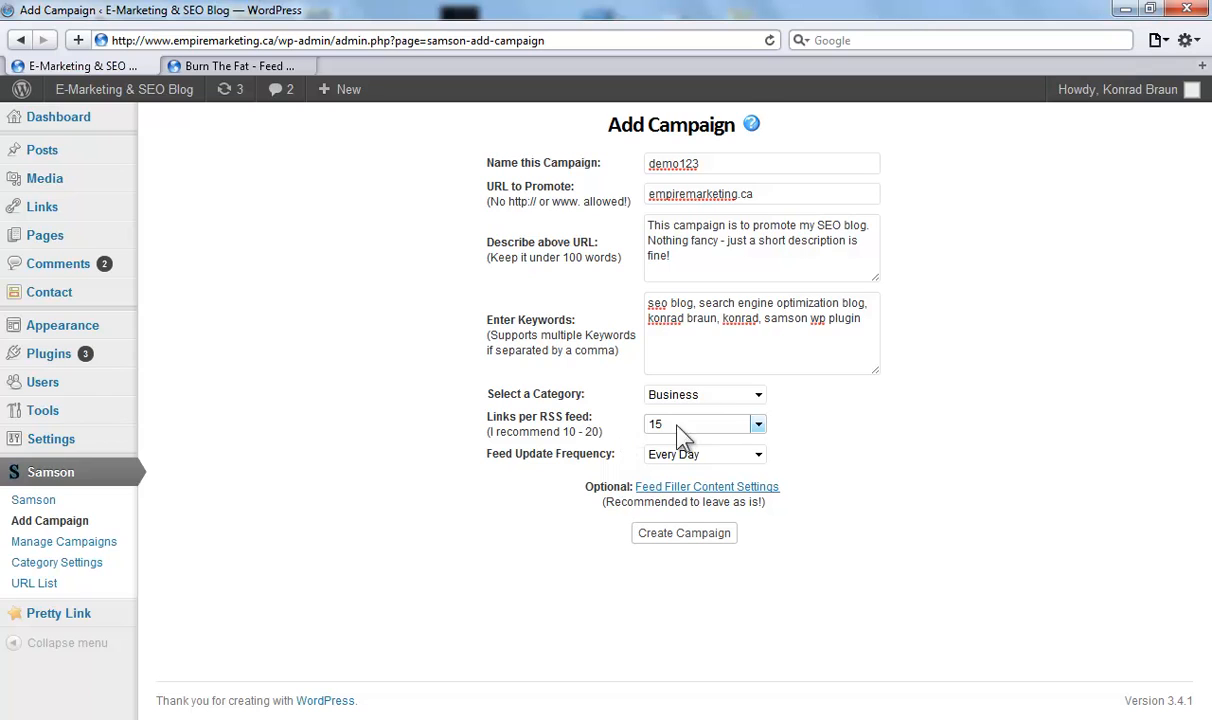
{"action": "left_click", "coordinate": [688, 426]}
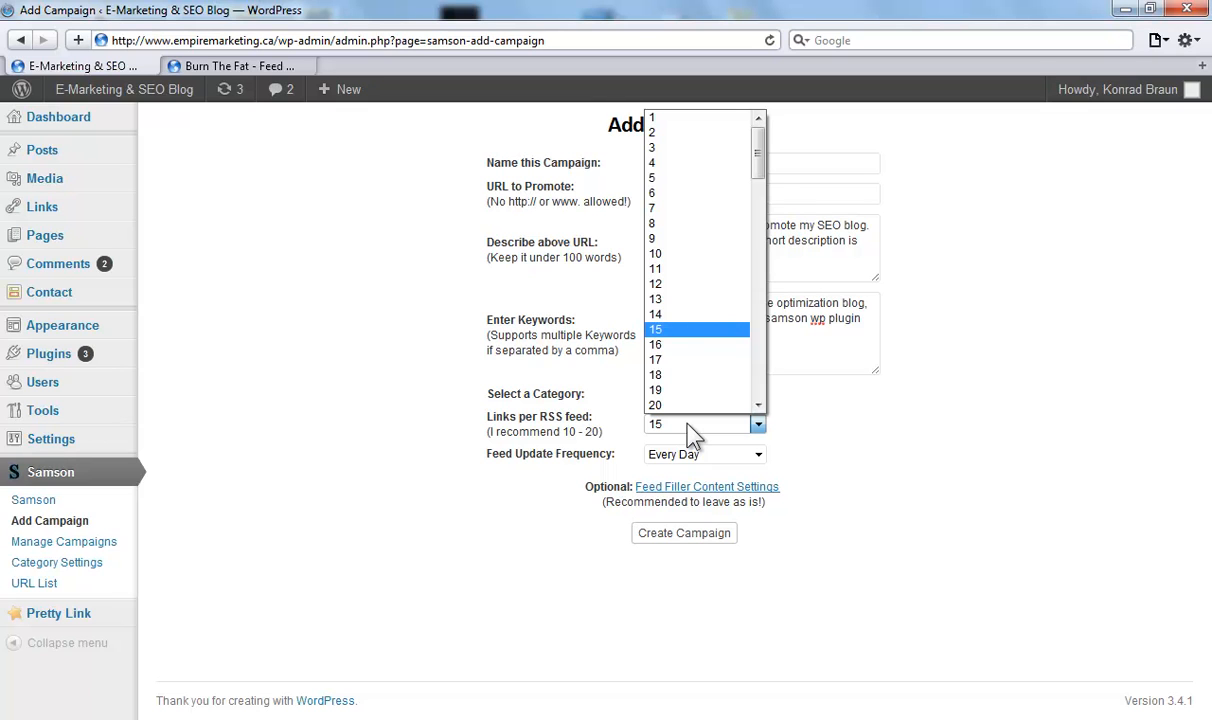
{"action": "left_click", "coordinate": [691, 428]}
{"action": "left_click_drag", "start_coordinate": [490, 453], "coordinate": [673, 462]}
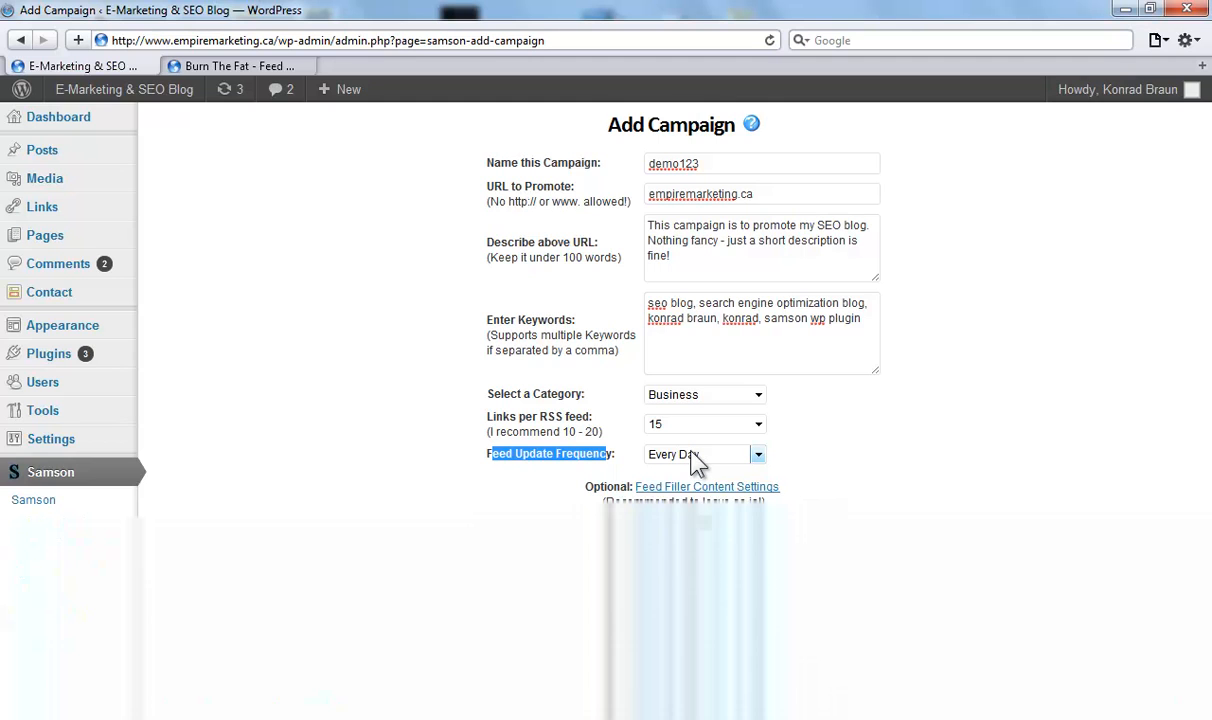
{"action": "left_click", "coordinate": [690, 463]}
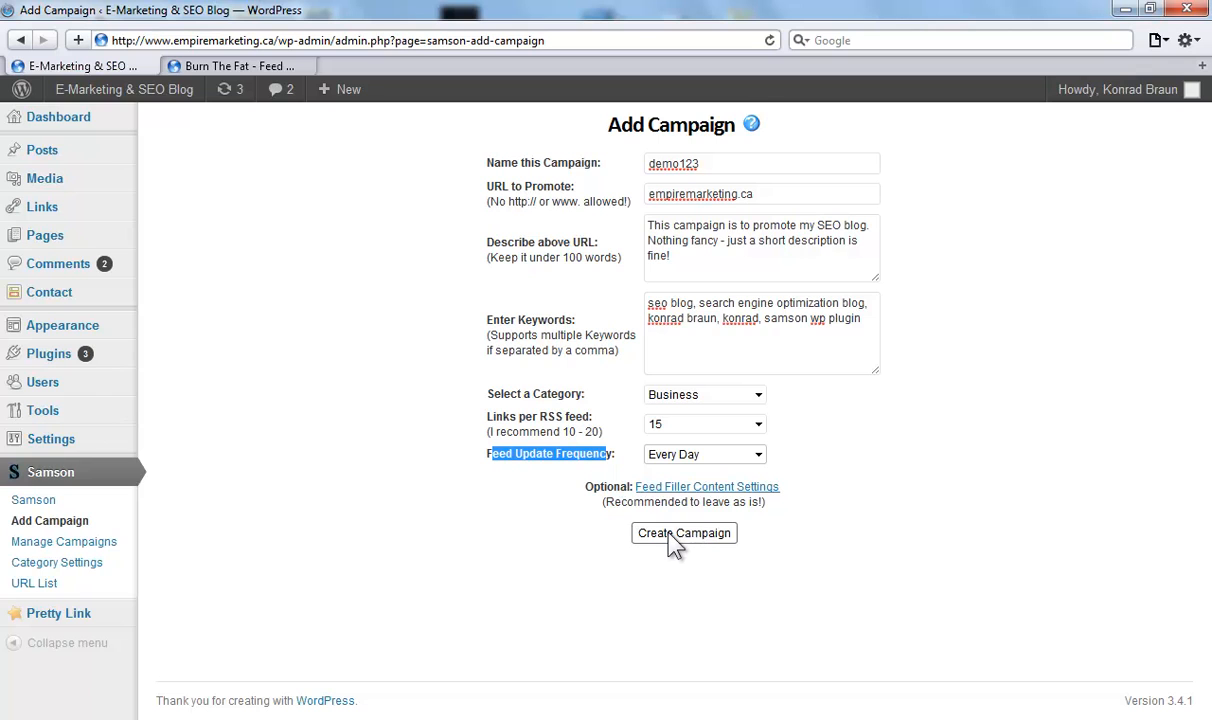
- Review the optional feed filler titles and descriptions, hide them again, and create the demo123 campaign
{"action": "left_click", "coordinate": [713, 494]}
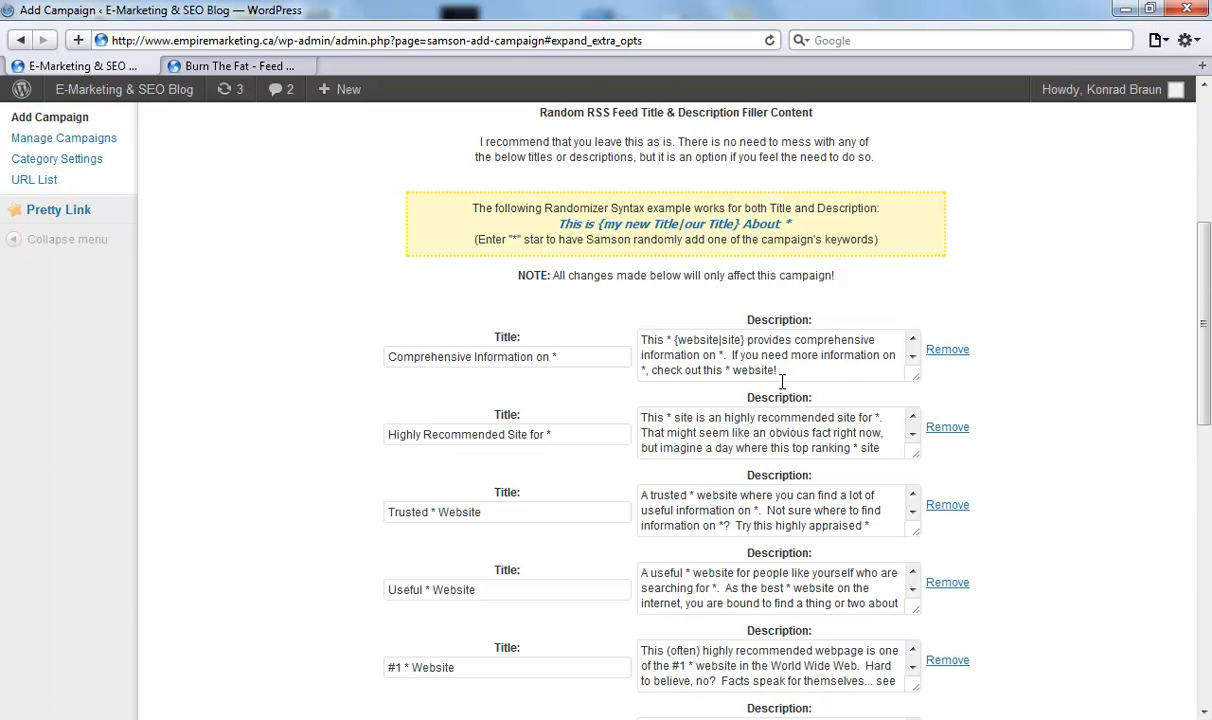
{"action": "scroll", "coordinate": [770, 390], "scroll_direction": "down", "scroll_amount": 6}
{"action": "scroll", "coordinate": [590, 460], "scroll_direction": "down", "scroll_amount": 8}
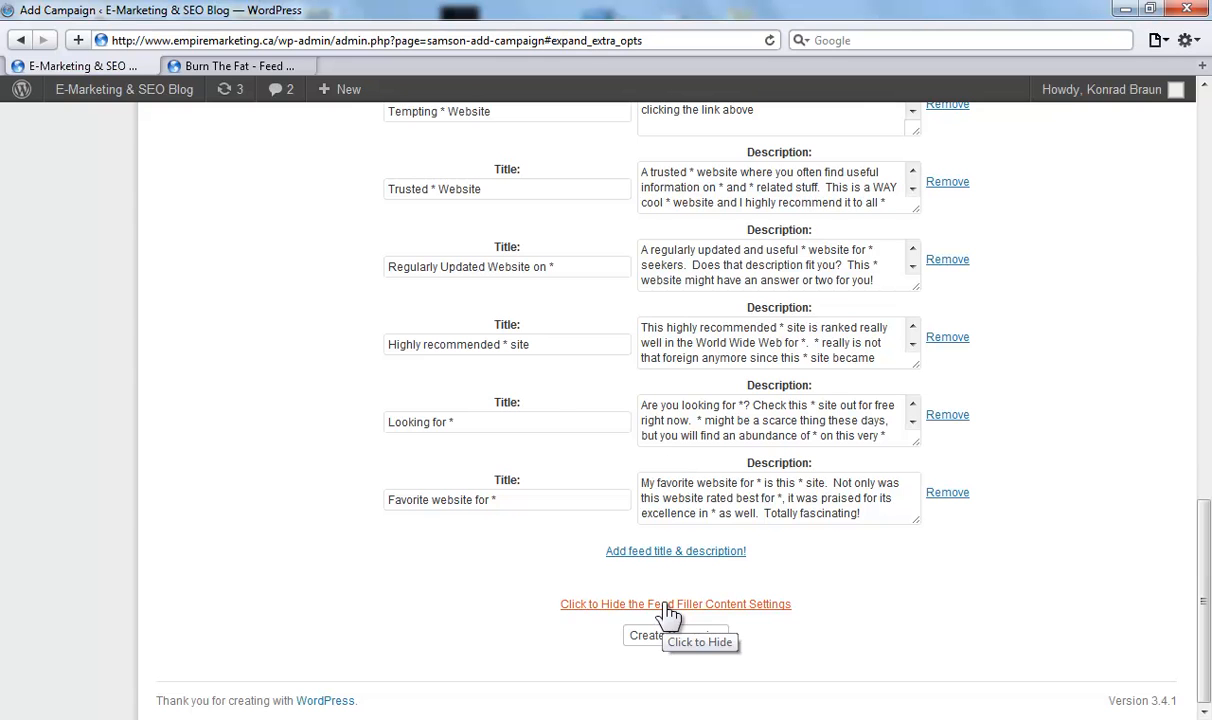
{"action": "left_click", "coordinate": [667, 605]}
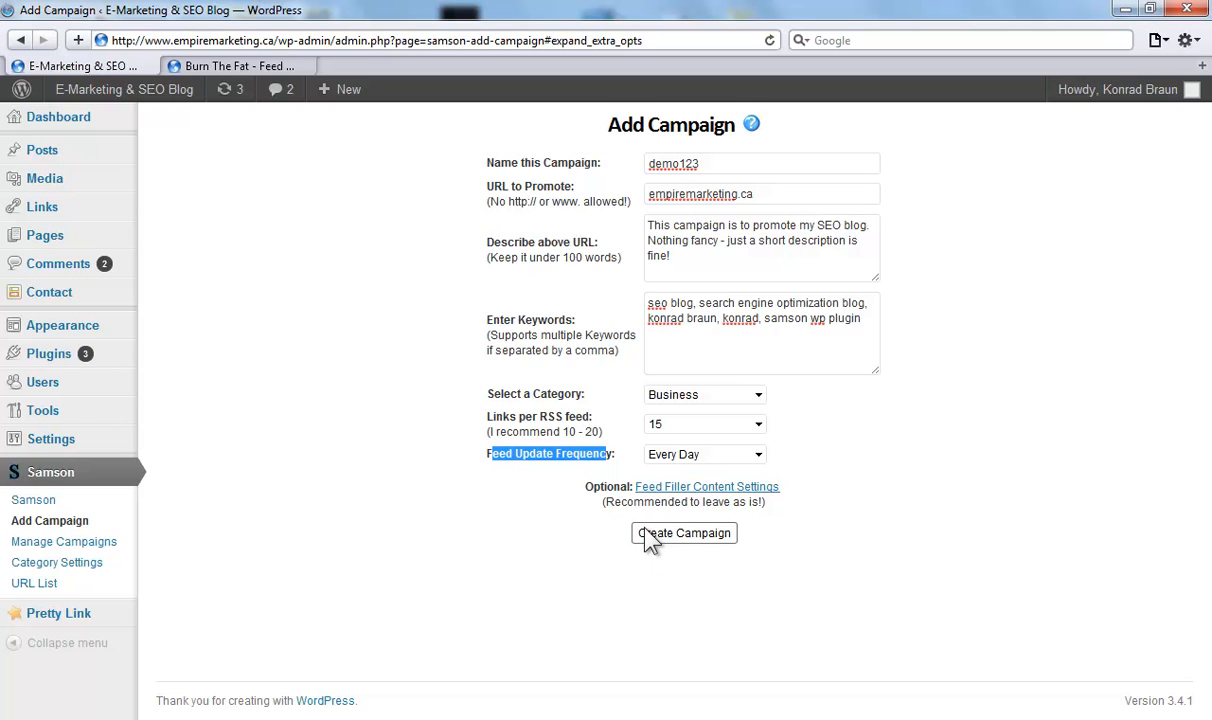
{"action": "left_click", "coordinate": [655, 540]}
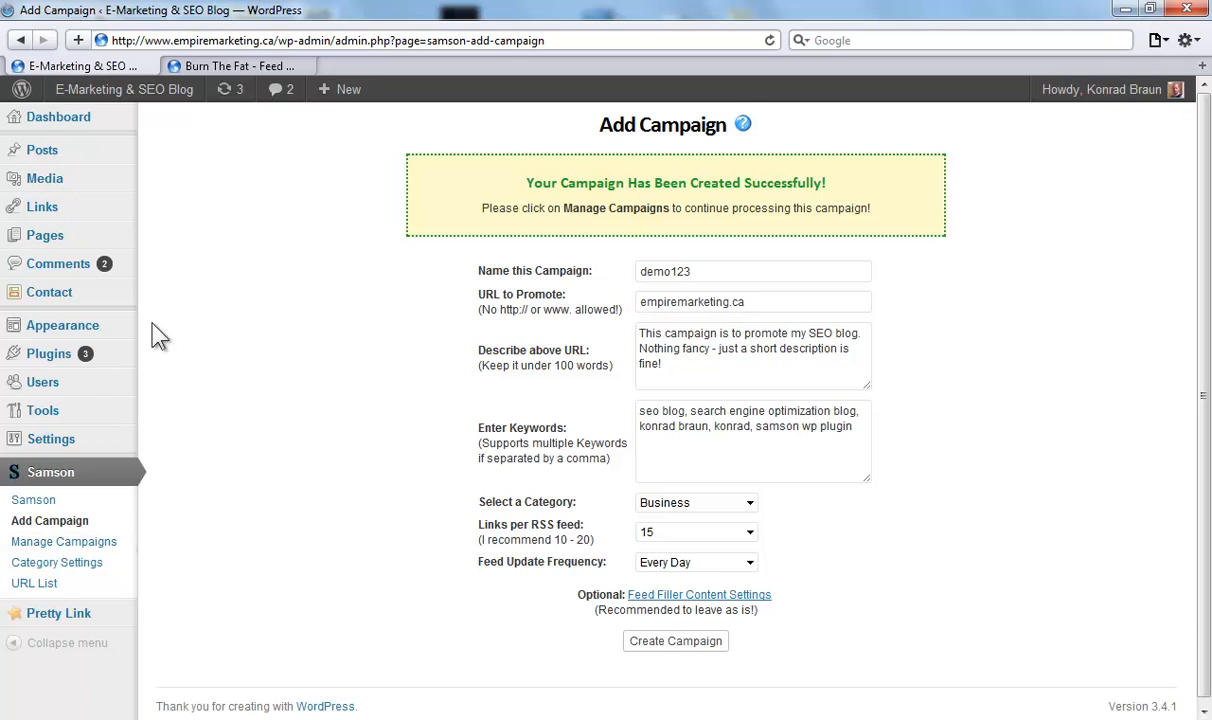
- Switch to the Burn The Fat site's Add Campaign page and name the campaign demo321
{"action": "left_click", "coordinate": [203, 65]}
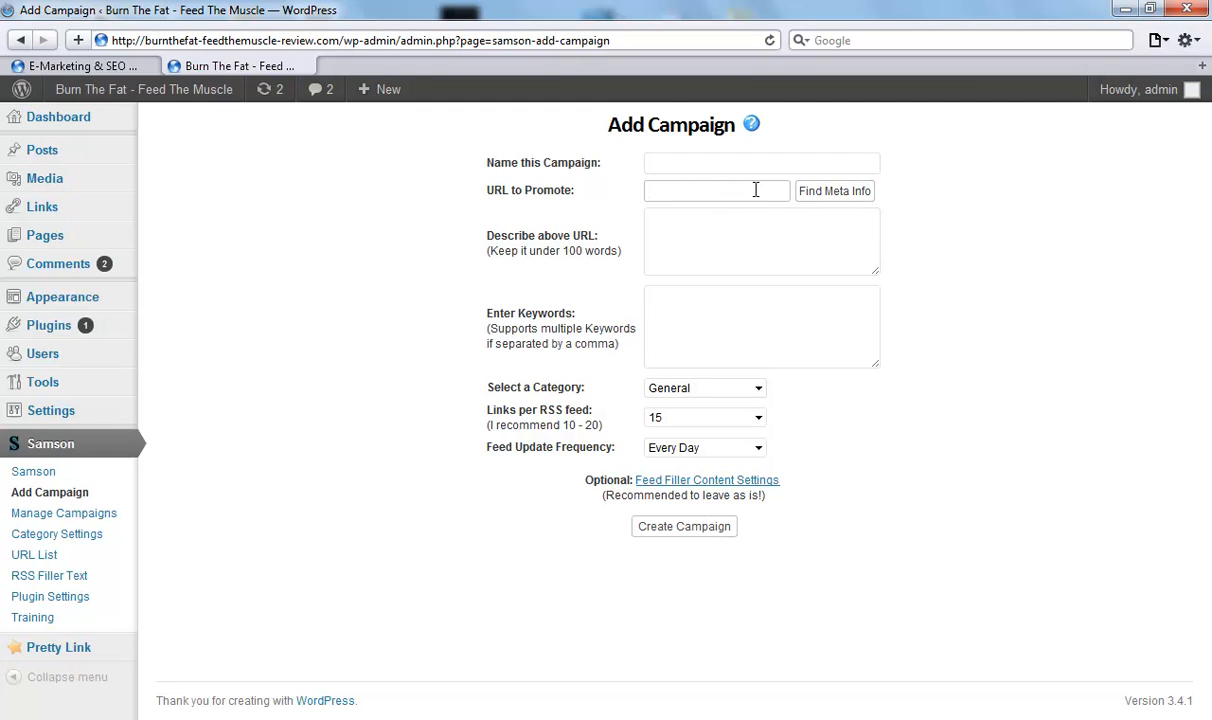
{"action": "left_click", "coordinate": [712, 163]}
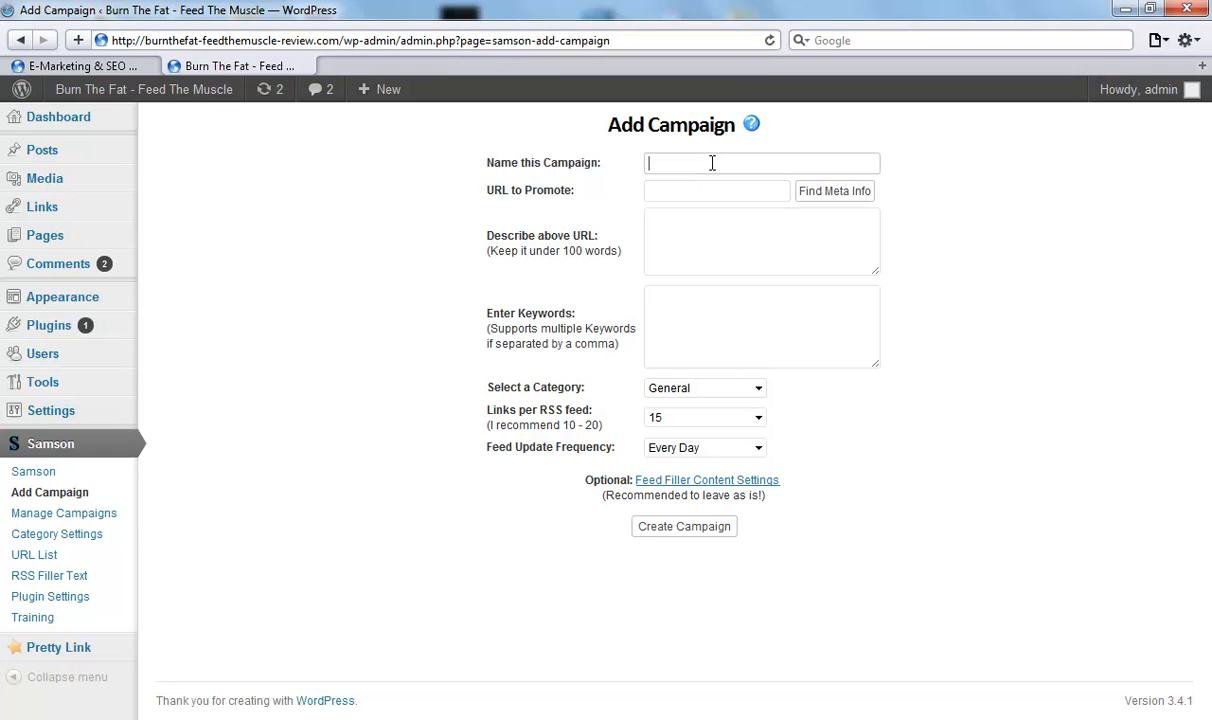
{"action": "type", "text": "de"}
{"action": "type", "text": "mo"}
{"action": "type", "text": "123"}
{"action": "key", "text": "BackSpace"}
{"action": "key", "text": "BackSpace"}
{"action": "key", "text": "BackSpace"}
{"action": "type", "text": "321"}
- Set the URL to promote to empiremarketing.ca and fill in the description and keywords from the site's meta info
{"action": "left_click", "coordinate": [712, 192]}
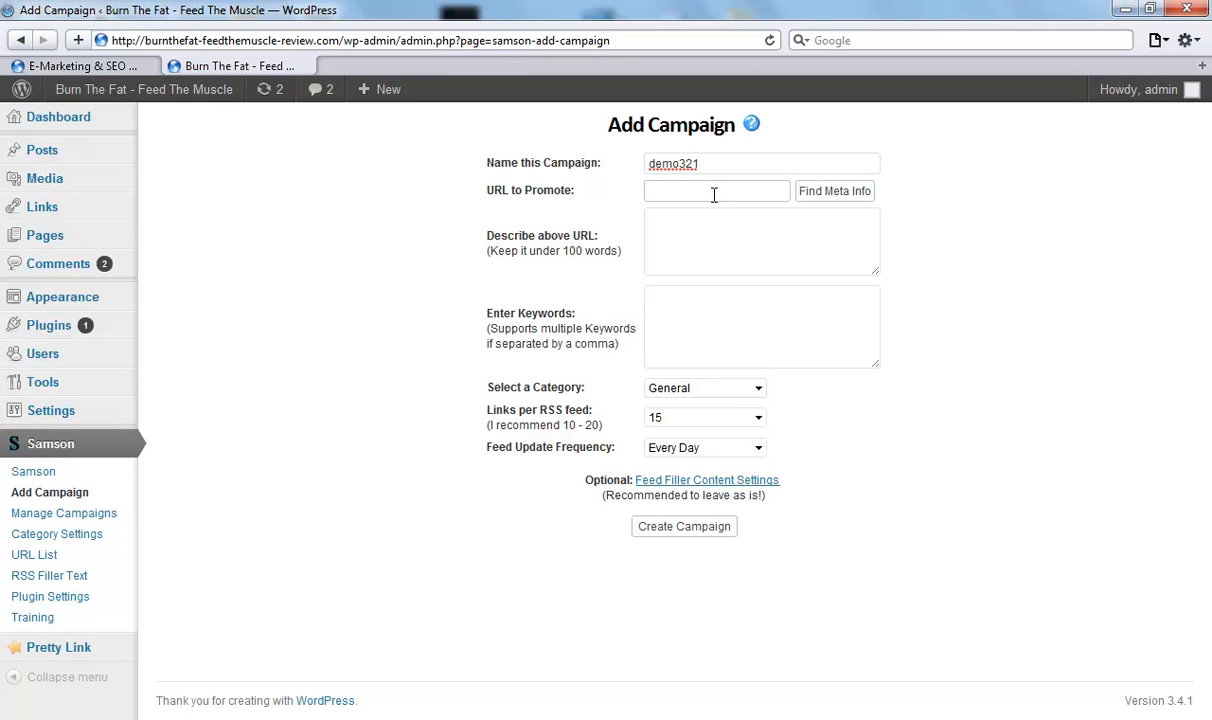
{"action": "type", "text": "empiremarketing.ca"}
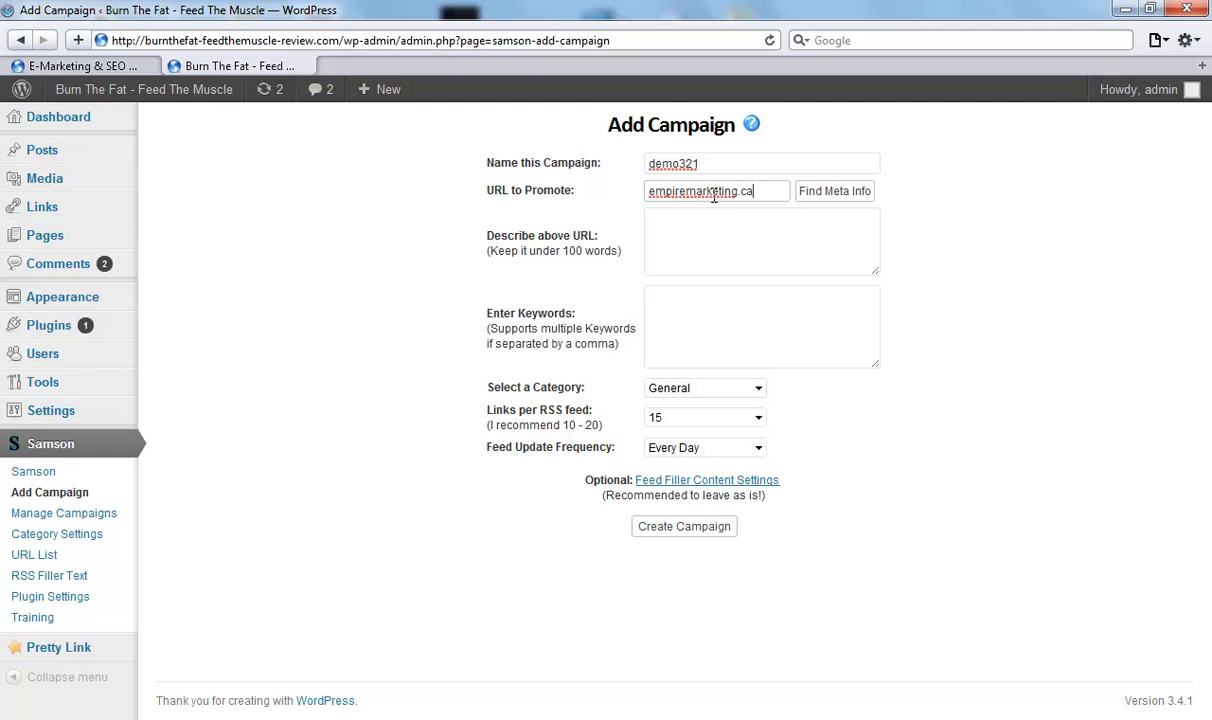
{"action": "left_click", "coordinate": [820, 197]}
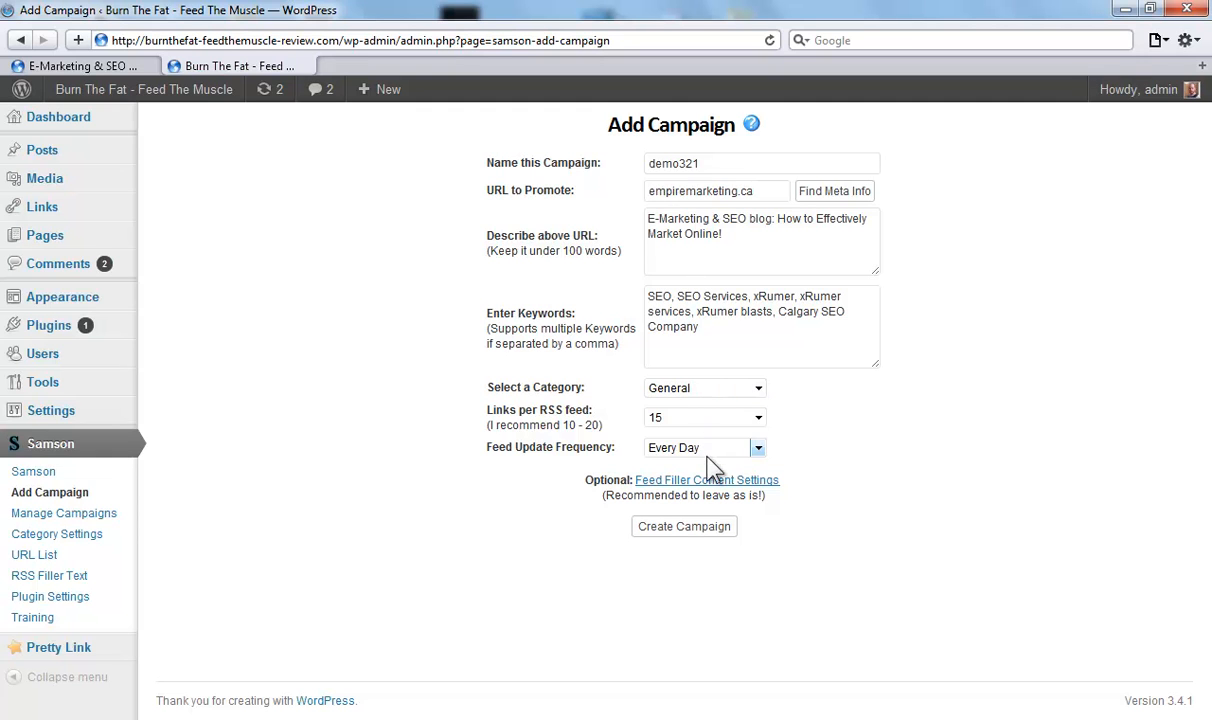
- Set the demo321 campaign's category to Business and create the campaign
{"action": "left_click", "coordinate": [752, 388]}
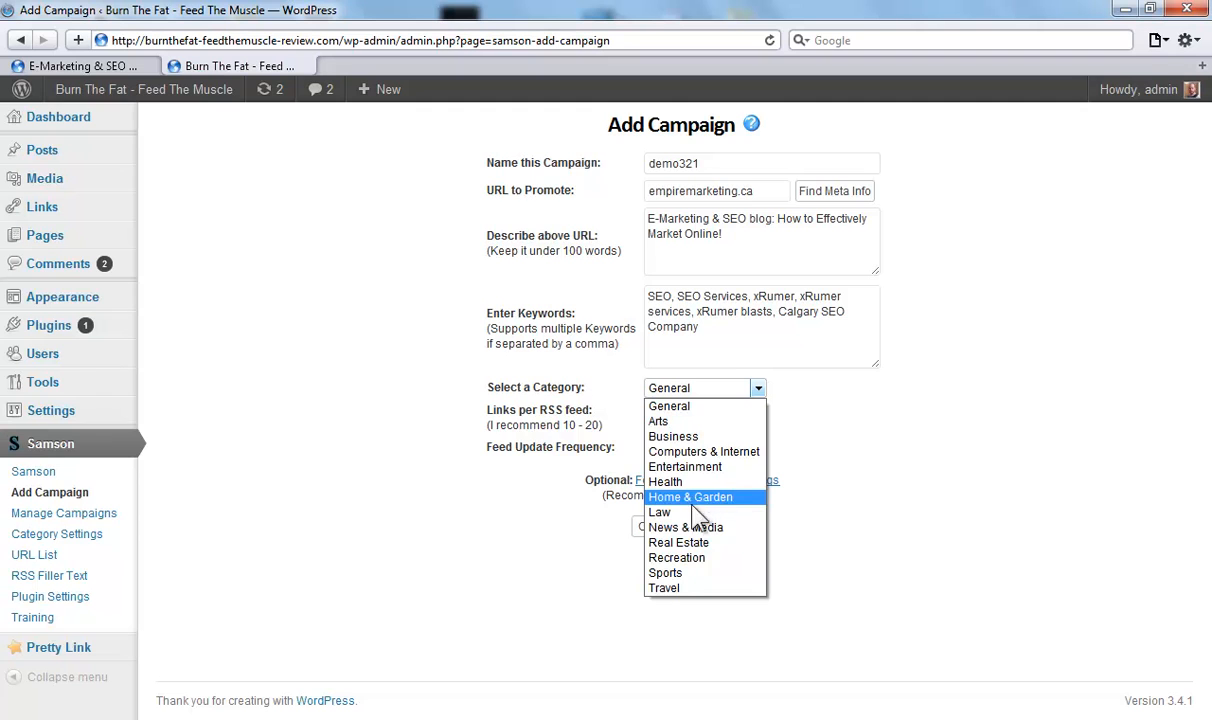
{"action": "left_click", "coordinate": [678, 437]}
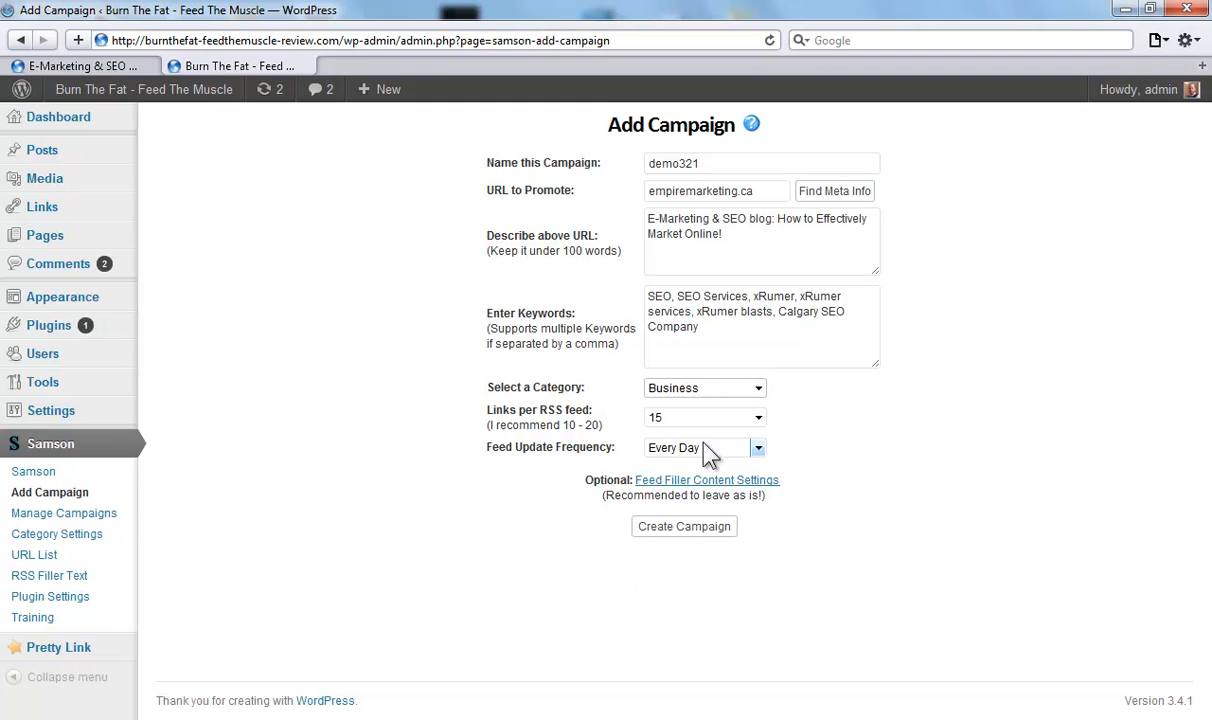
{"action": "left_click", "coordinate": [684, 533]}
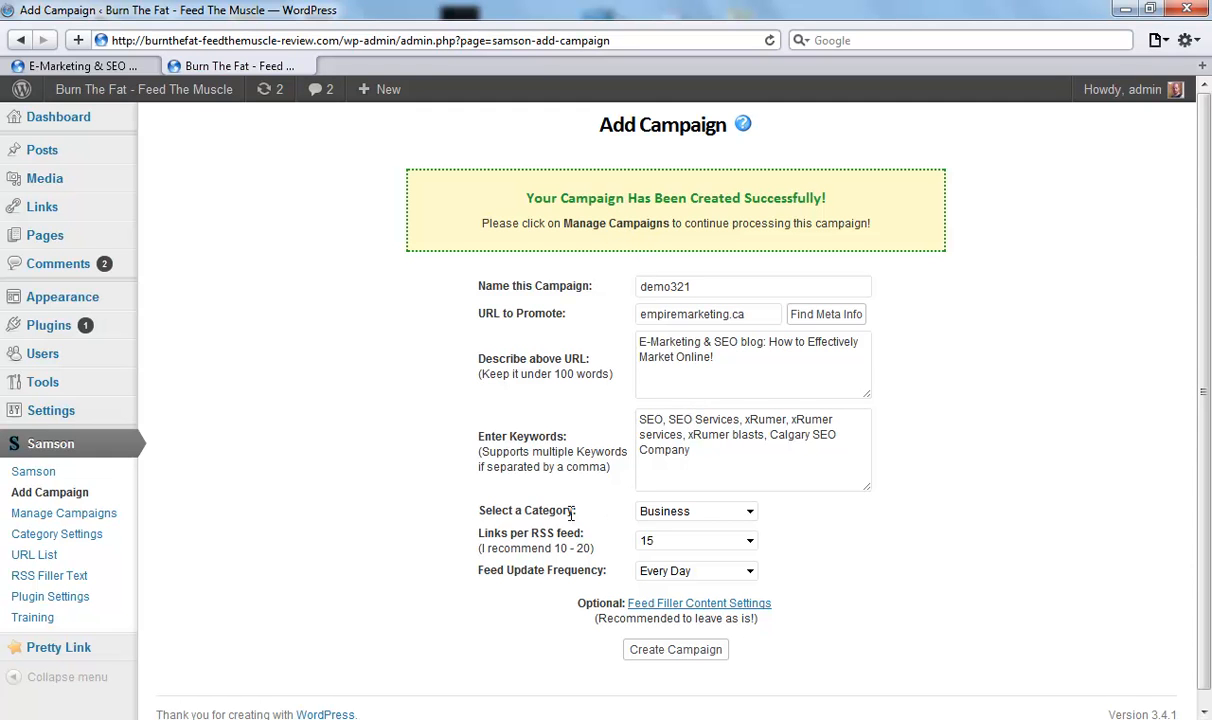
- Examine the category choices offered for the campaign without changing the selected one
{"action": "left_click_drag", "start_coordinate": [514, 511], "coordinate": [628, 512]}
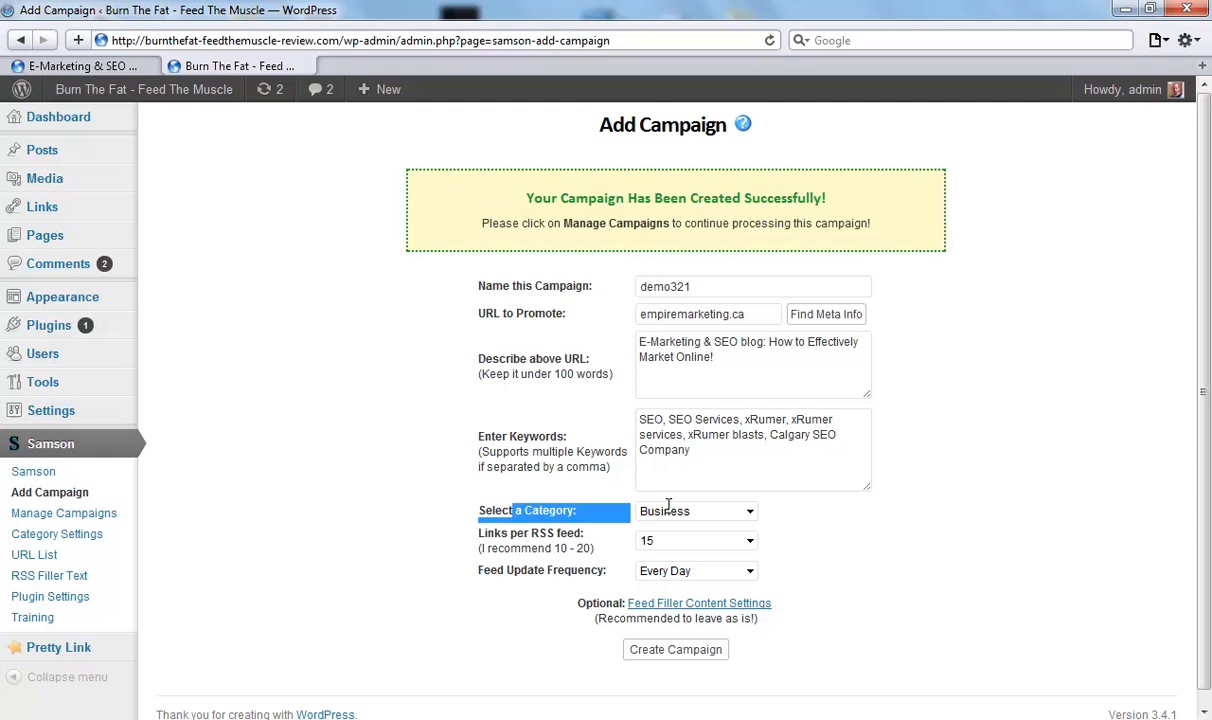
{"action": "left_click", "coordinate": [748, 512]}
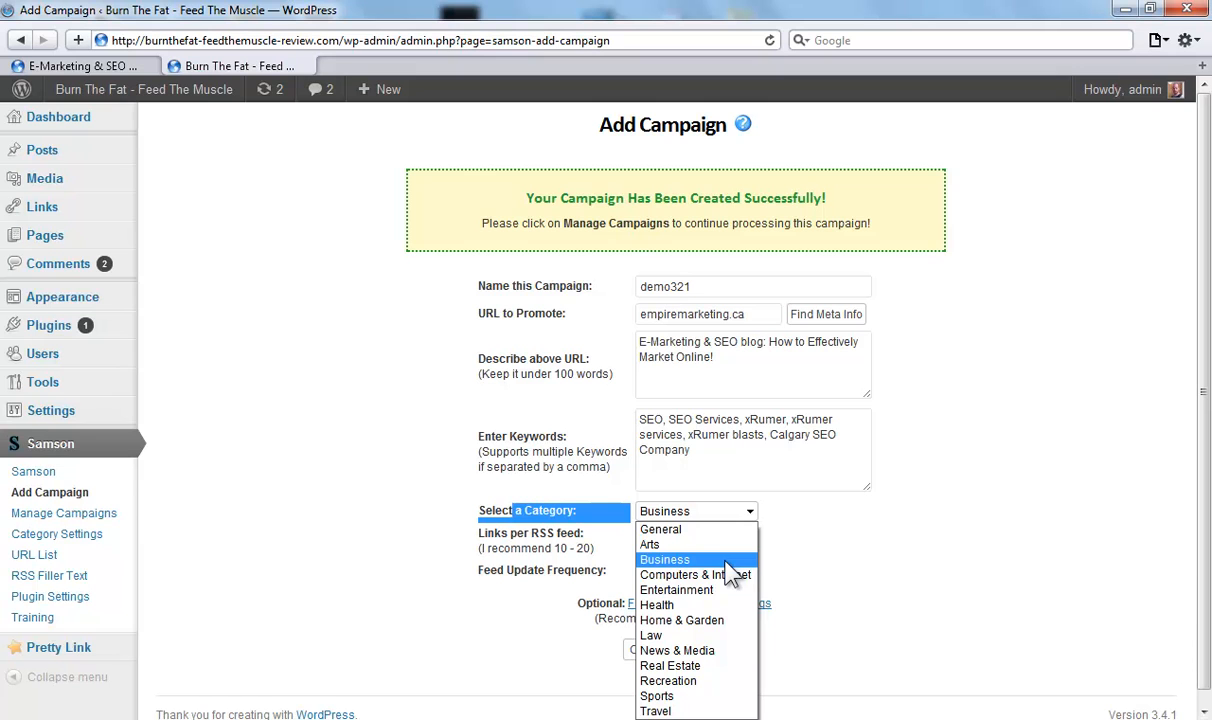
{"action": "left_click", "coordinate": [320, 600]}
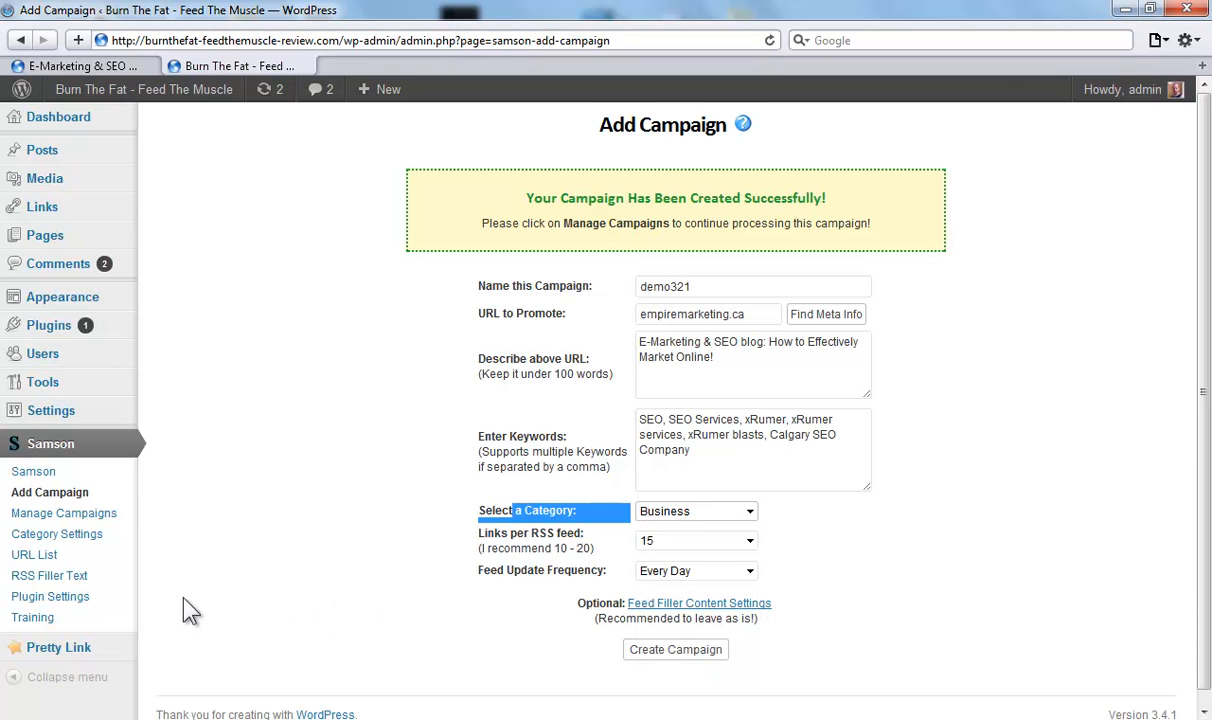
- Open the Samson plugin settings in a new window and the main Samson page in the current one
{"action": "right_click", "coordinate": [37, 597]}
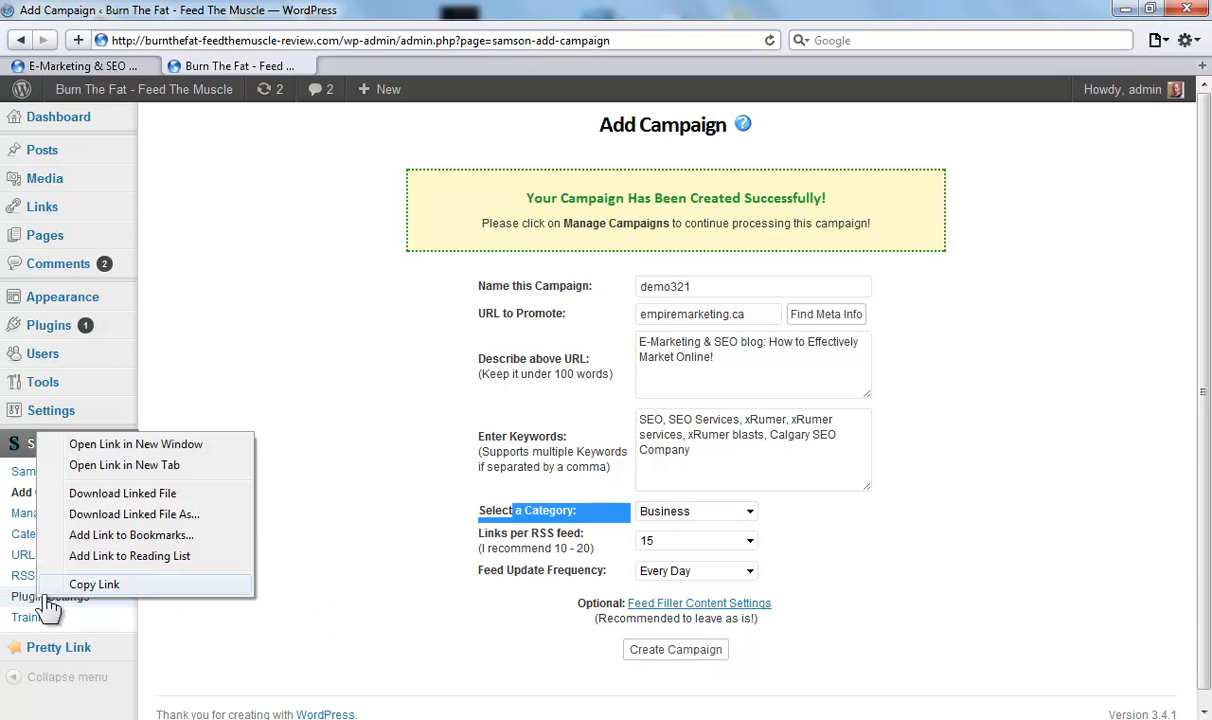
{"action": "left_click", "coordinate": [118, 446]}
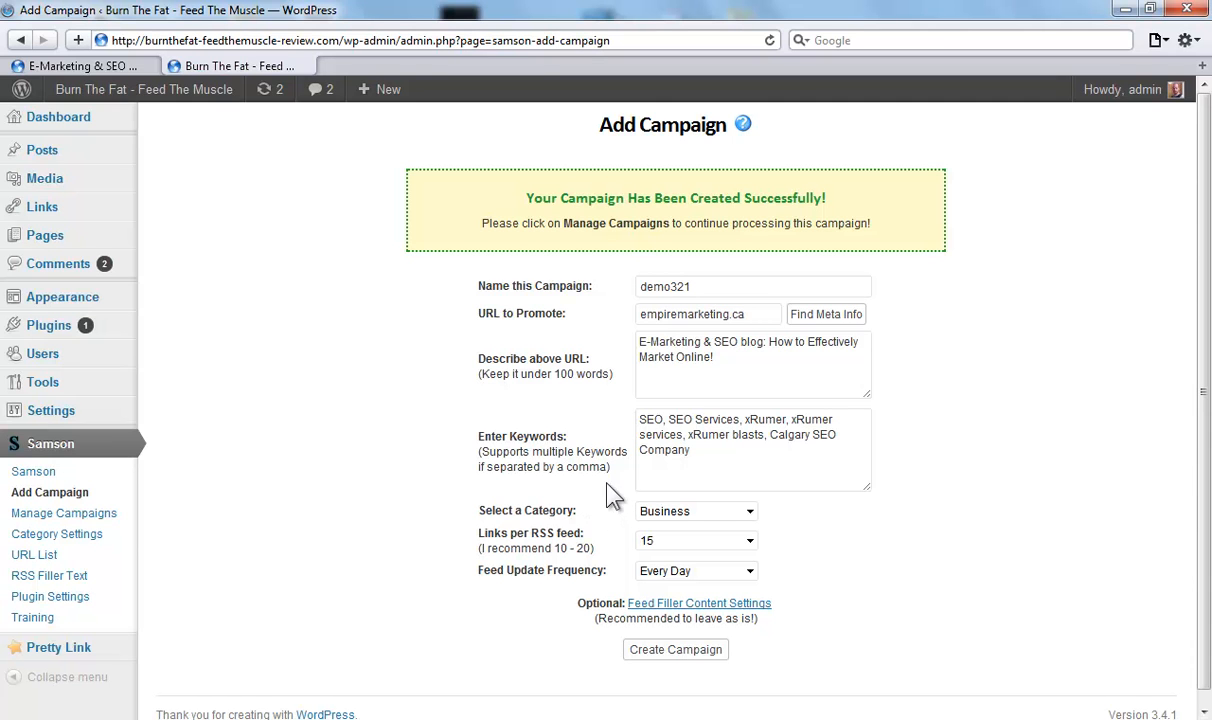
{"action": "left_click", "coordinate": [22, 478]}
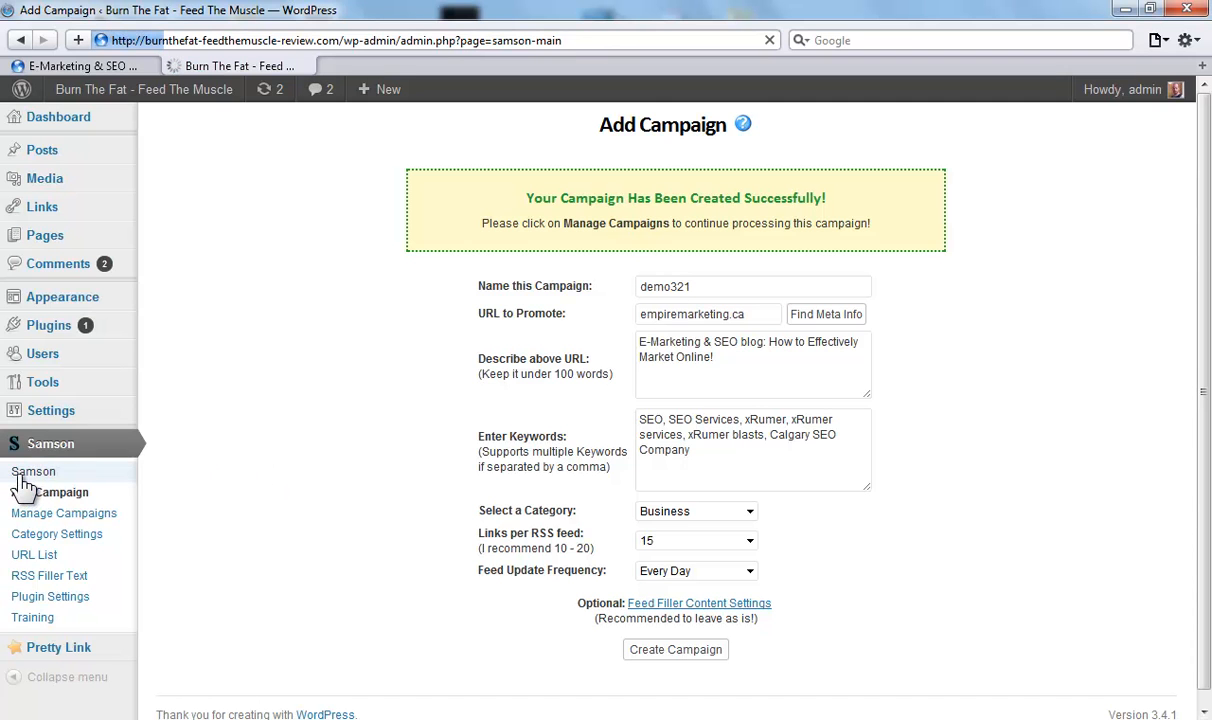